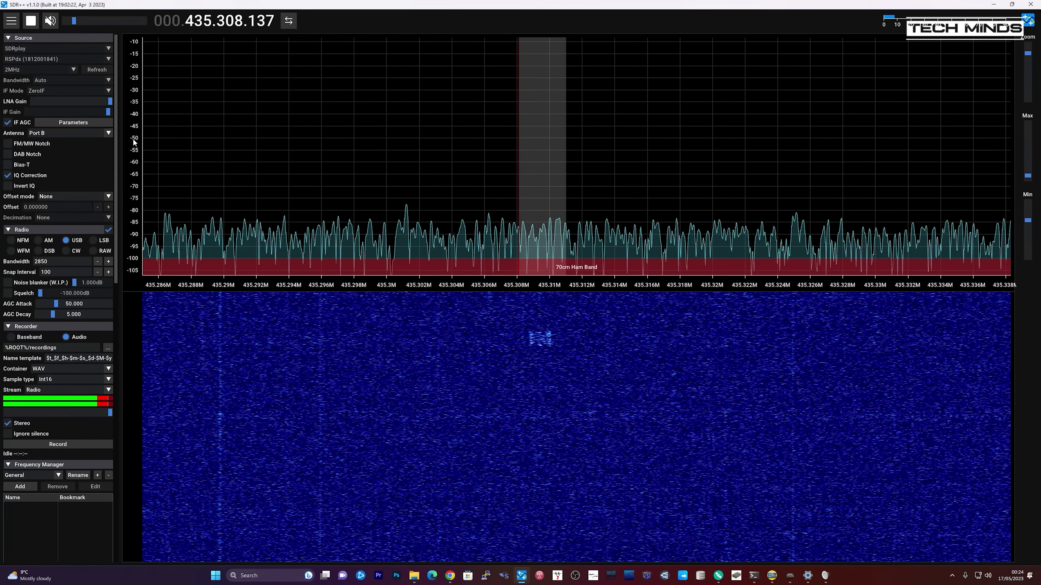
mouse_move(117, 162)
mouse_down()
mouse_move(115, 208)
mouse_move(126, 164)
mouse_up()
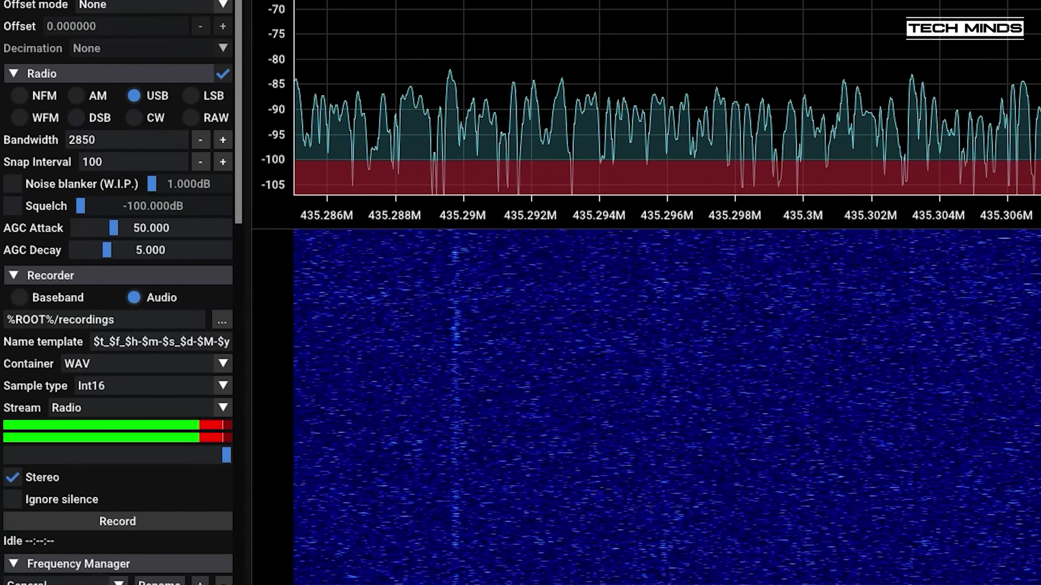
Check that the Rigctl Server is listening on localhost port 4532.
scroll(103, 280, down, 8)
scroll(223, 295, down, 10)
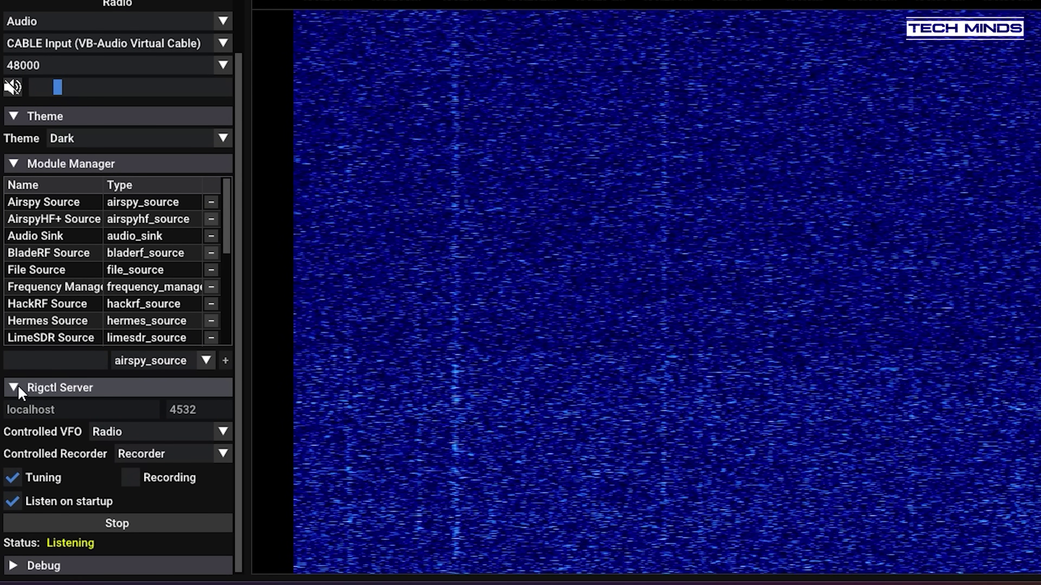
click(17, 388)
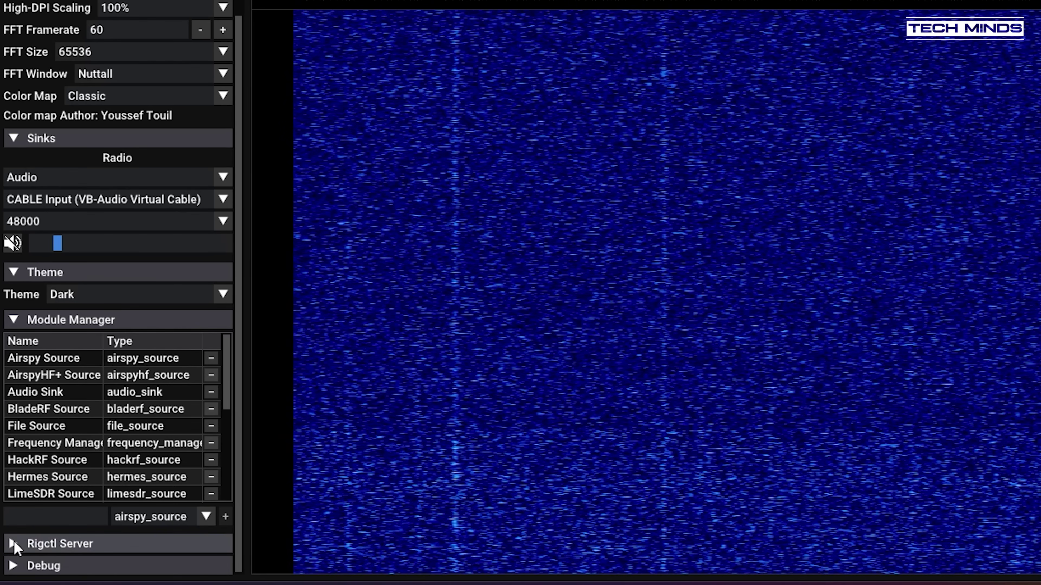
click(44, 544)
Keep CABLE Input (VB-Audio Virtual Cable) at 48000 as the audio sink output.
drag(240, 409, 239, 517)
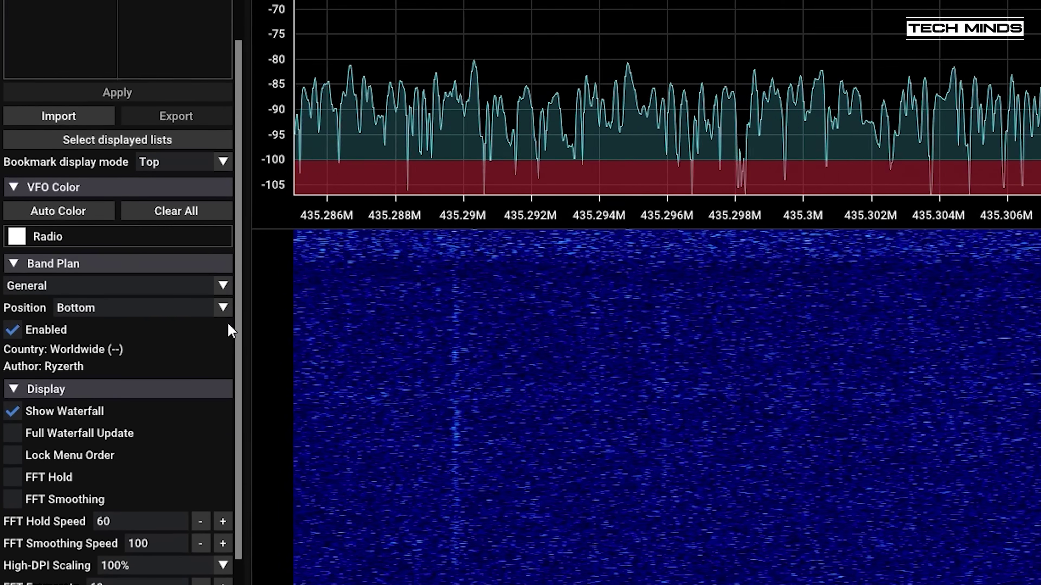
drag(237, 328, 257, 551)
click(154, 264)
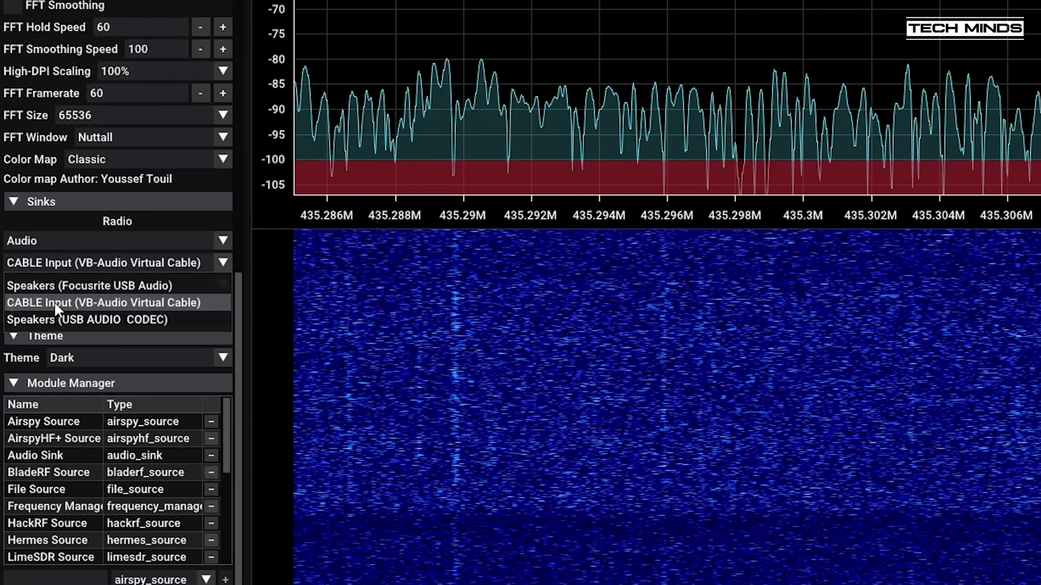
click(170, 310)
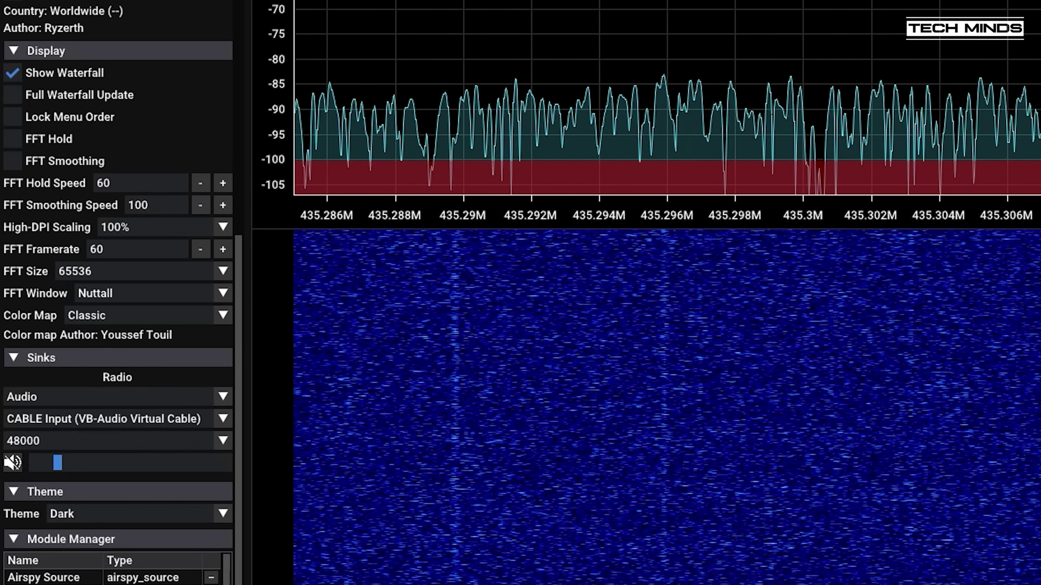
scroll(118, 368, up, 4)
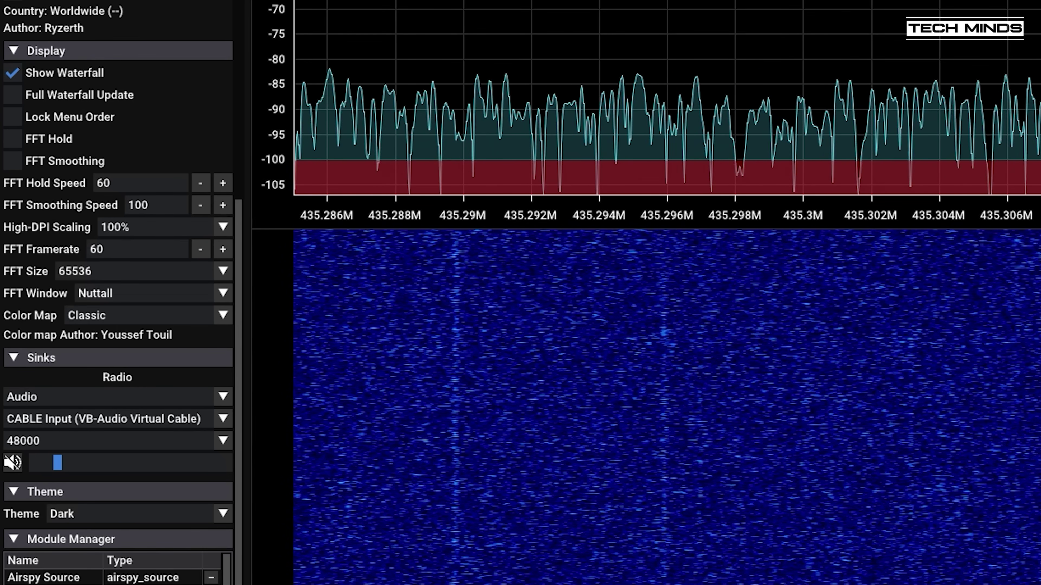
scroll(118, 369, down, 4)
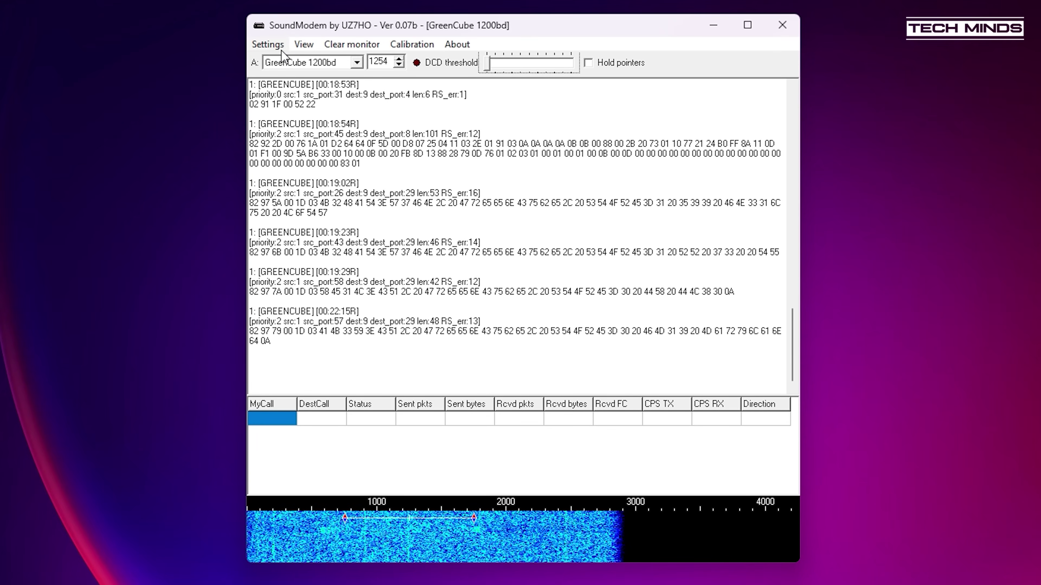
Keep SoundModem on GreenCube 1200bd, verify CABLE devices and KISS port 8100, then reach Terminal program settings.
click(356, 62)
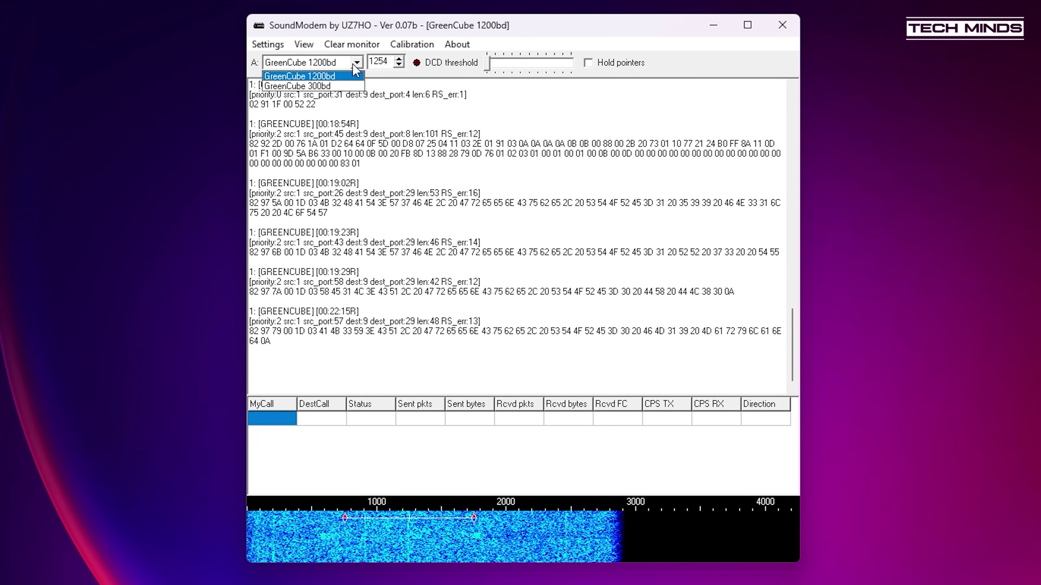
click(331, 78)
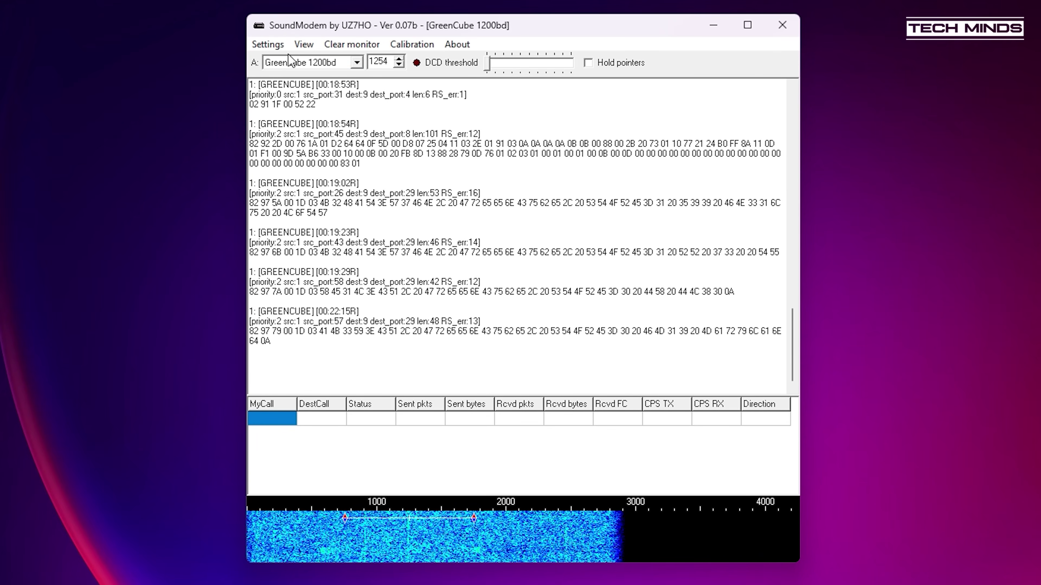
click(259, 46)
click(290, 95)
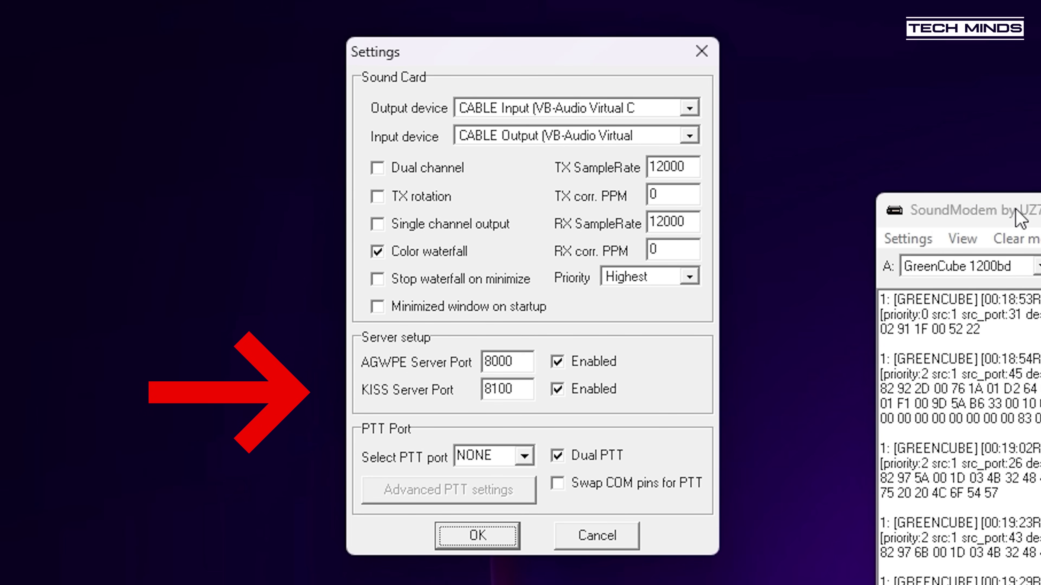
click(141, 51)
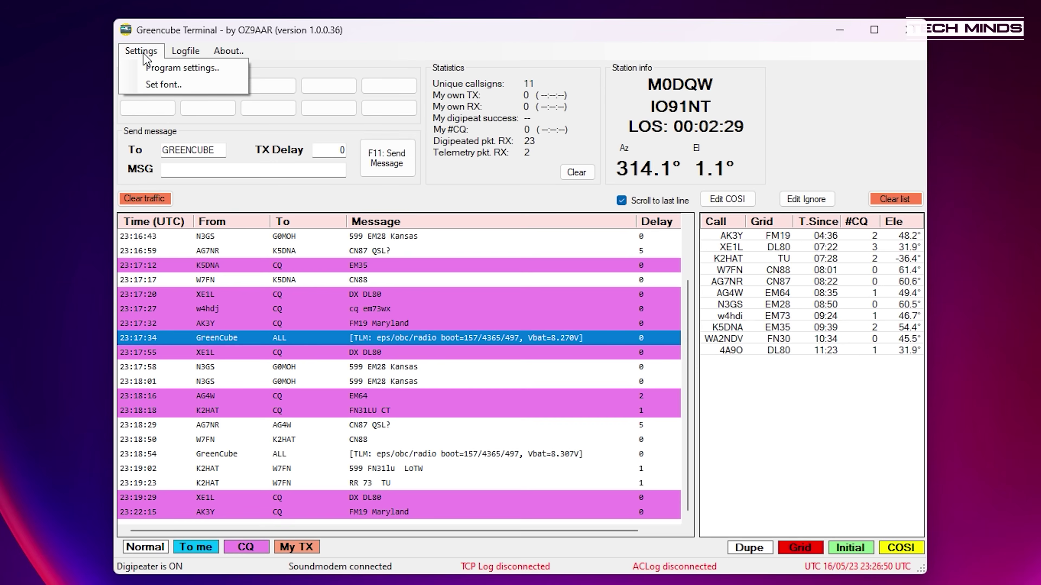
click(172, 68)
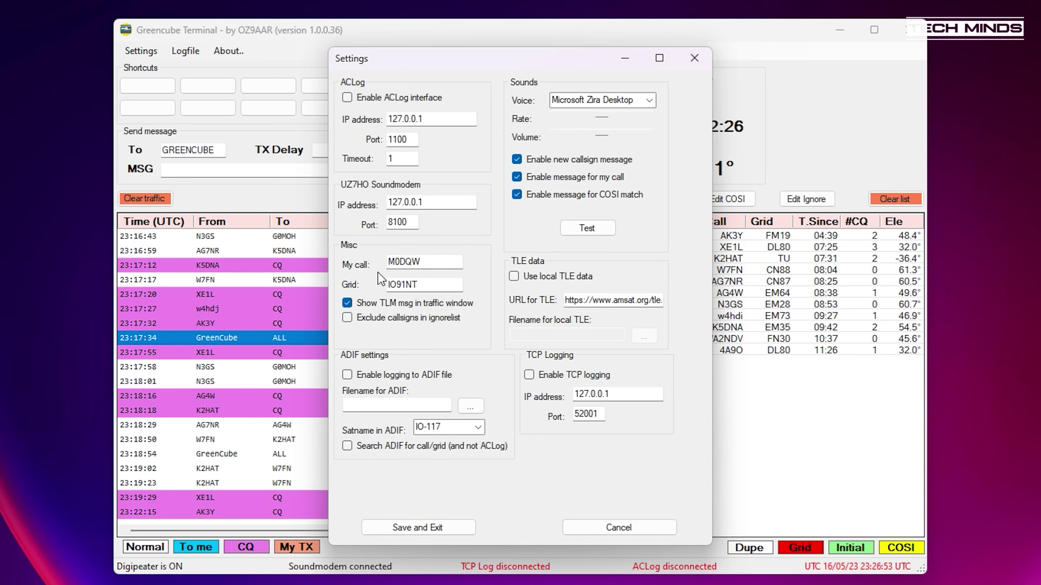
Confirm the station callsign, grid locator and Soundmodem at 127.0.0.1 port 8100, then save.
drag(432, 262, 374, 264)
drag(430, 285, 340, 284)
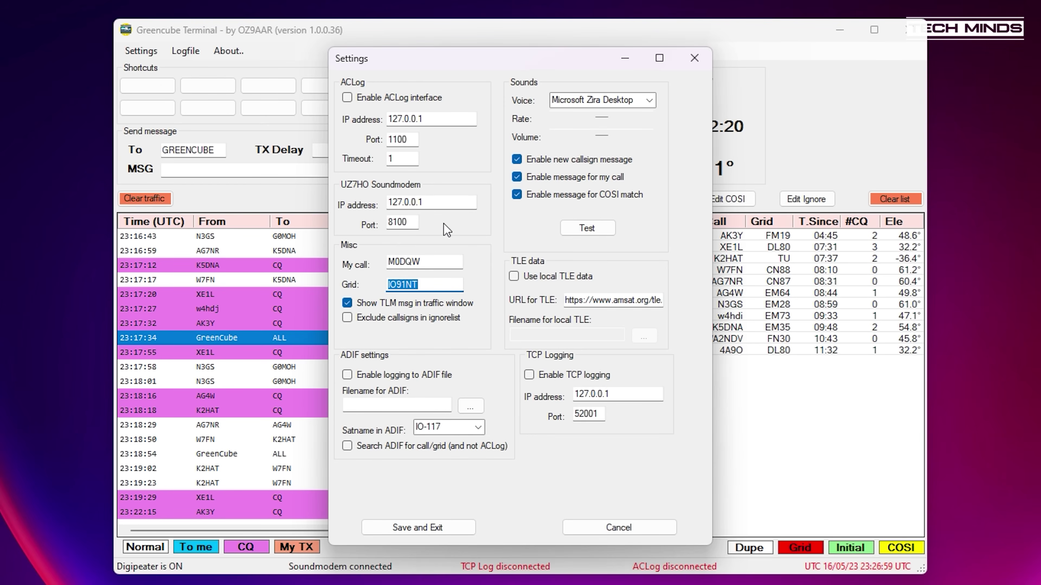
click(445, 201)
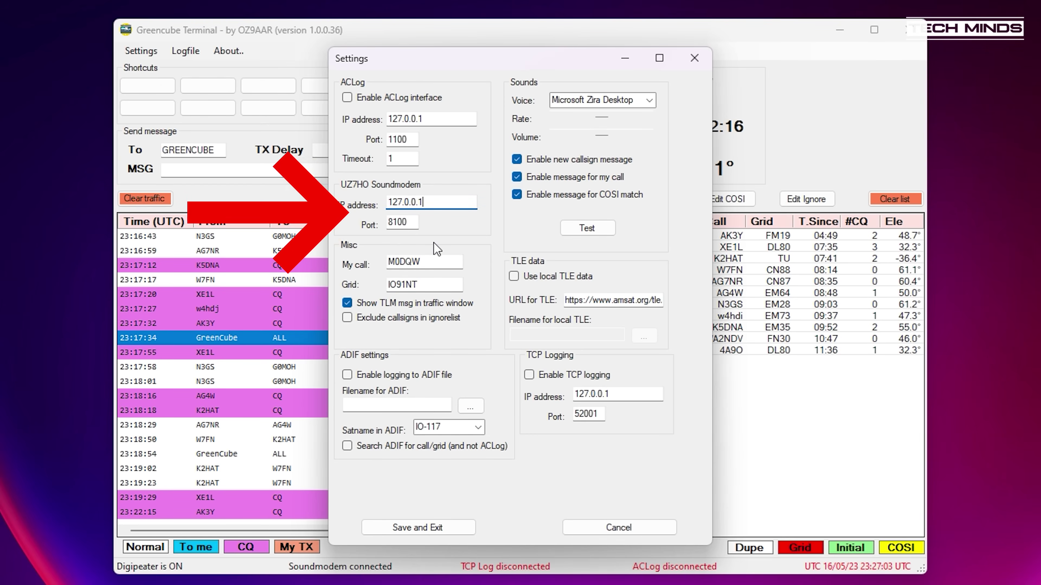
click(432, 533)
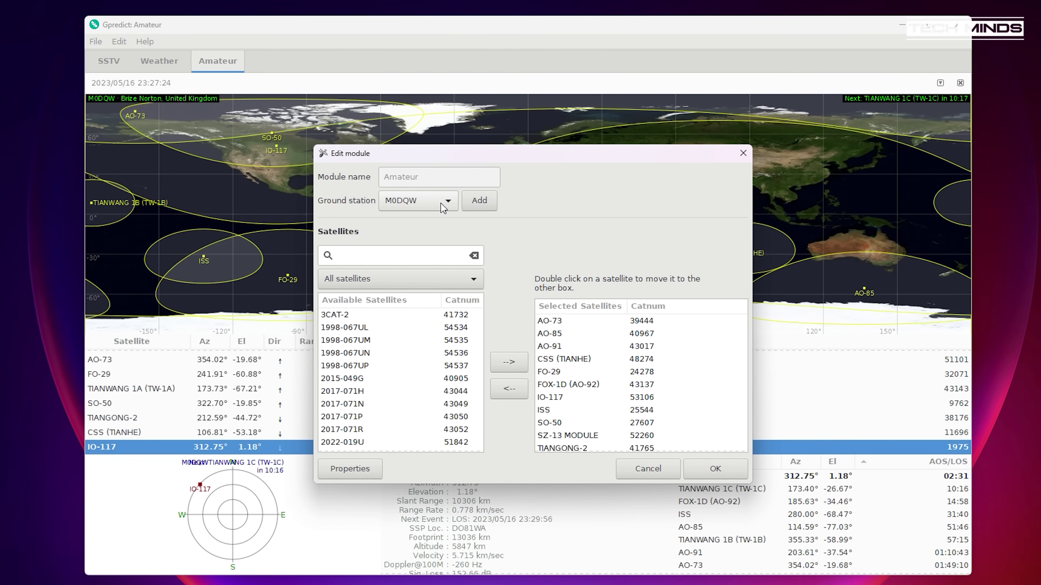
Confirm IO-117 is among the module's selected satellites and apply the list.
click(352, 255)
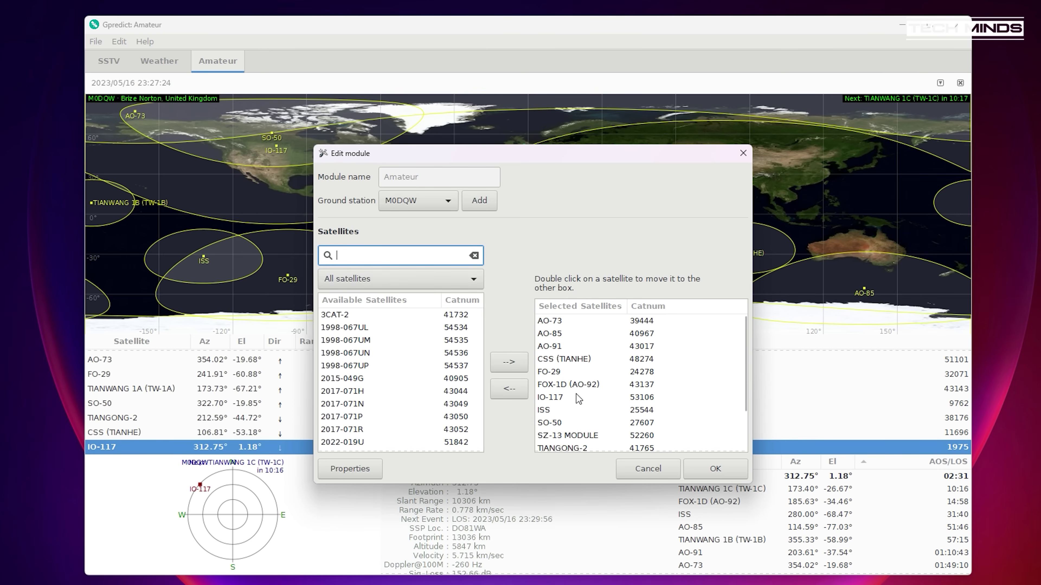
click(554, 397)
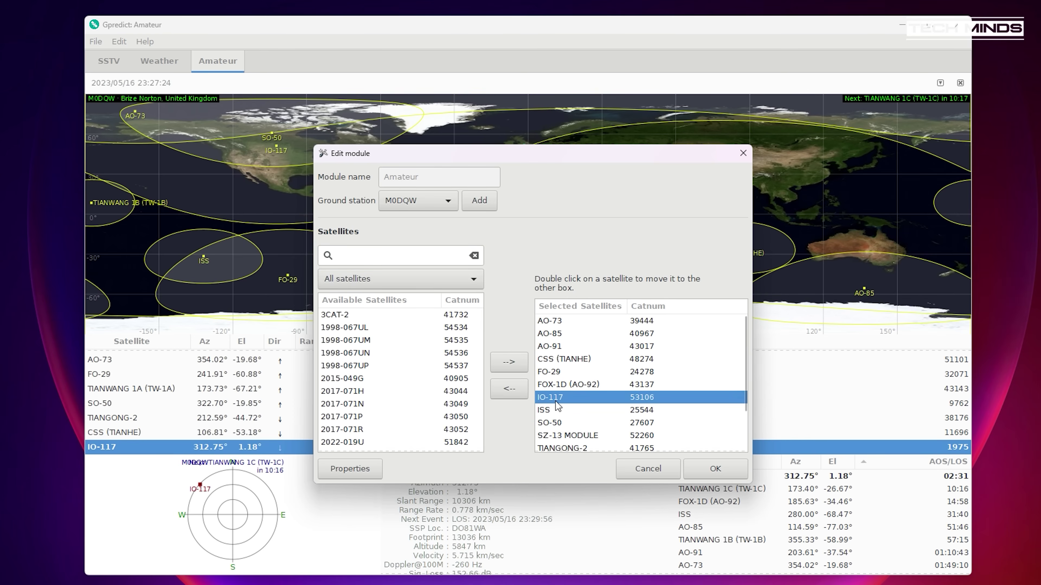
click(701, 463)
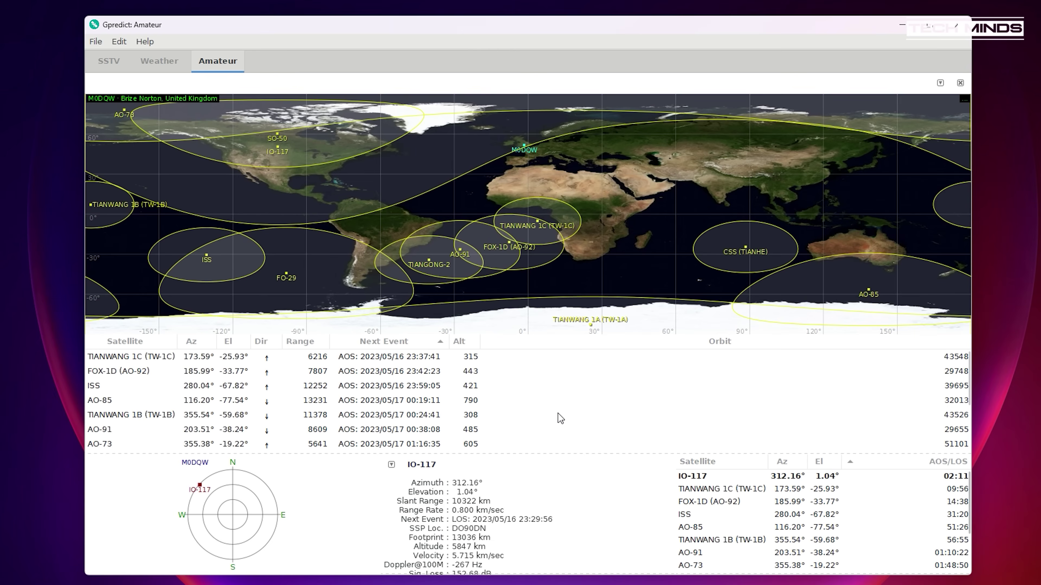
Select IO-117 in the satellite table and open the module's options menu.
scroll(400, 399, down, 1)
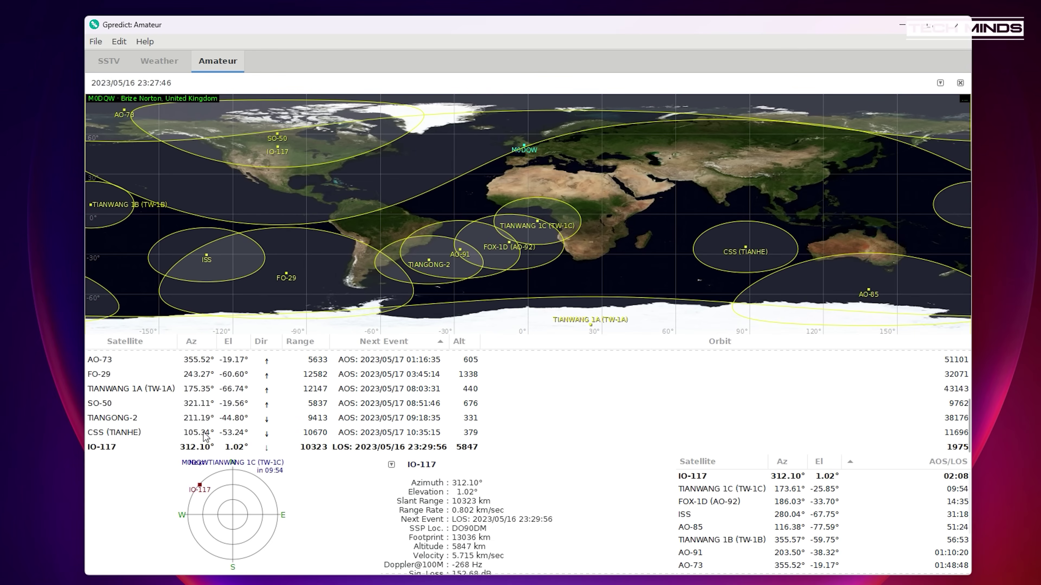
click(209, 448)
click(940, 83)
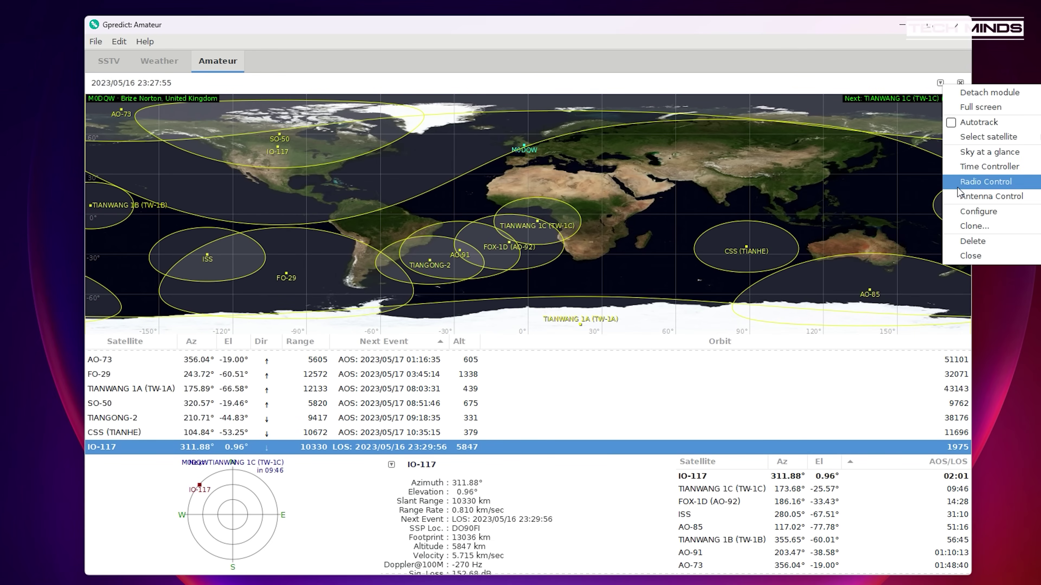
Target IO-117 in Radio Control, engage the SDR device and start Doppler tracking.
click(985, 181)
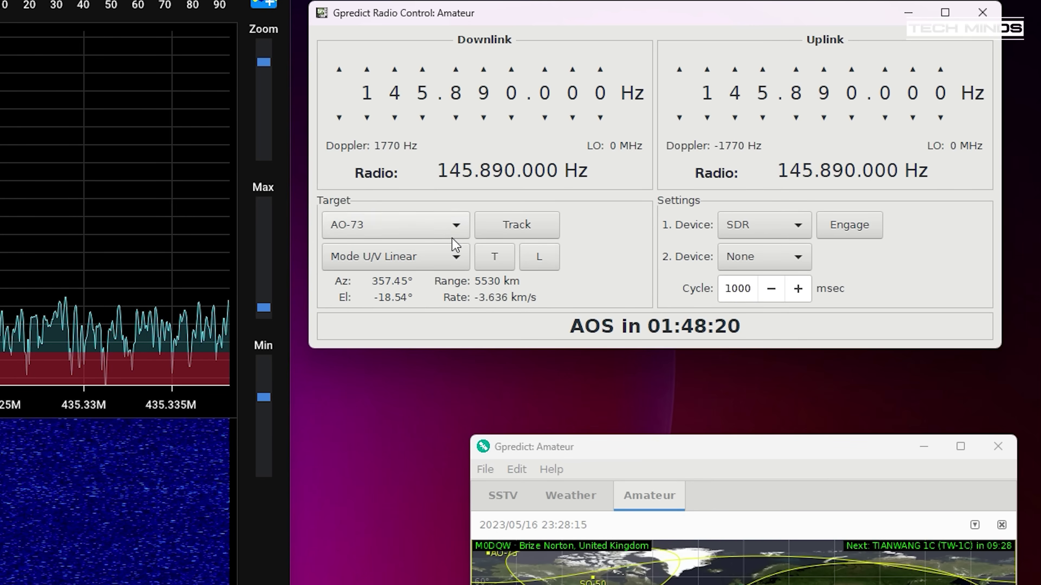
click(463, 232)
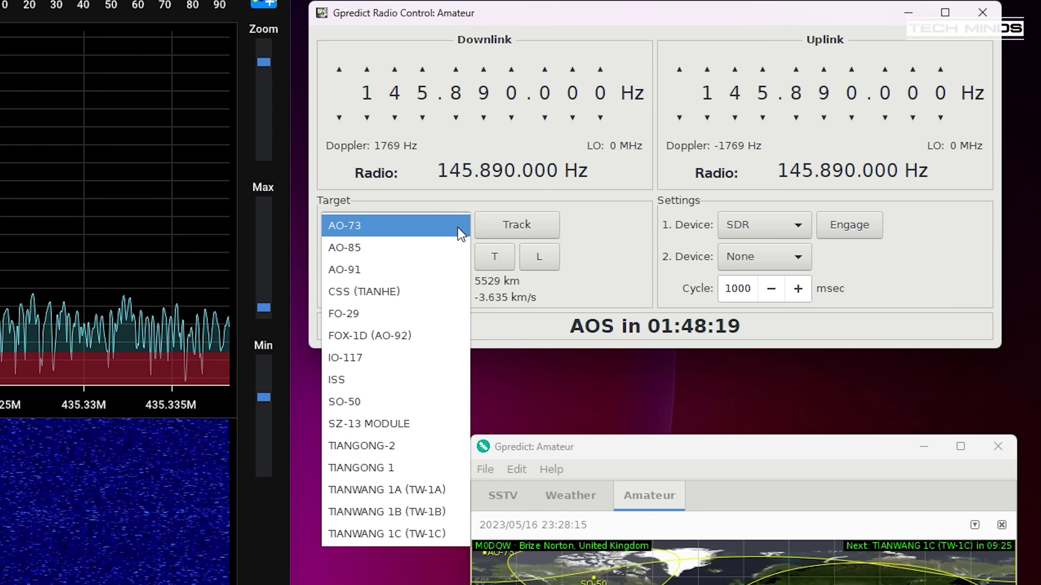
click(397, 362)
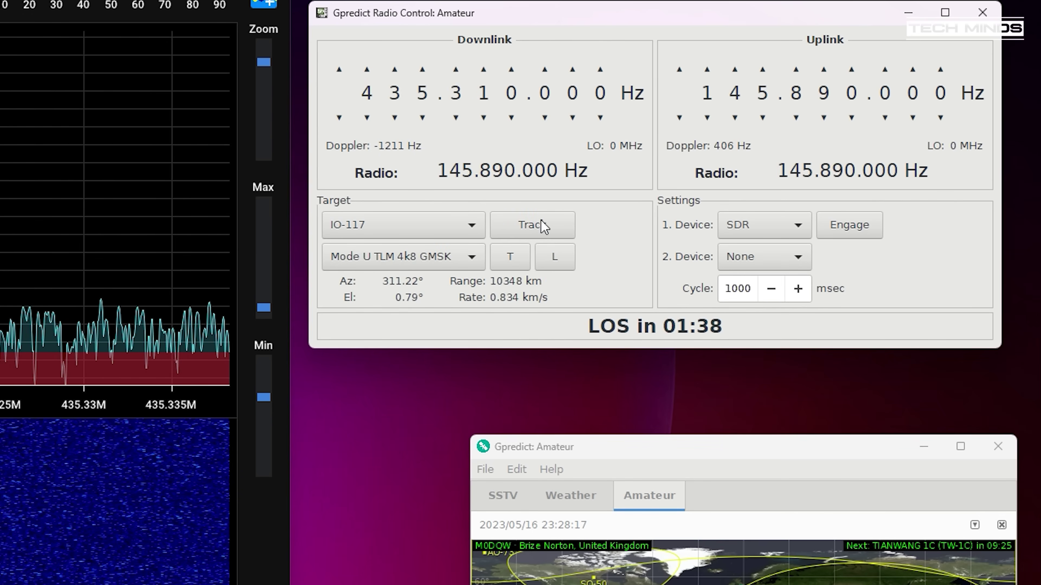
click(854, 234)
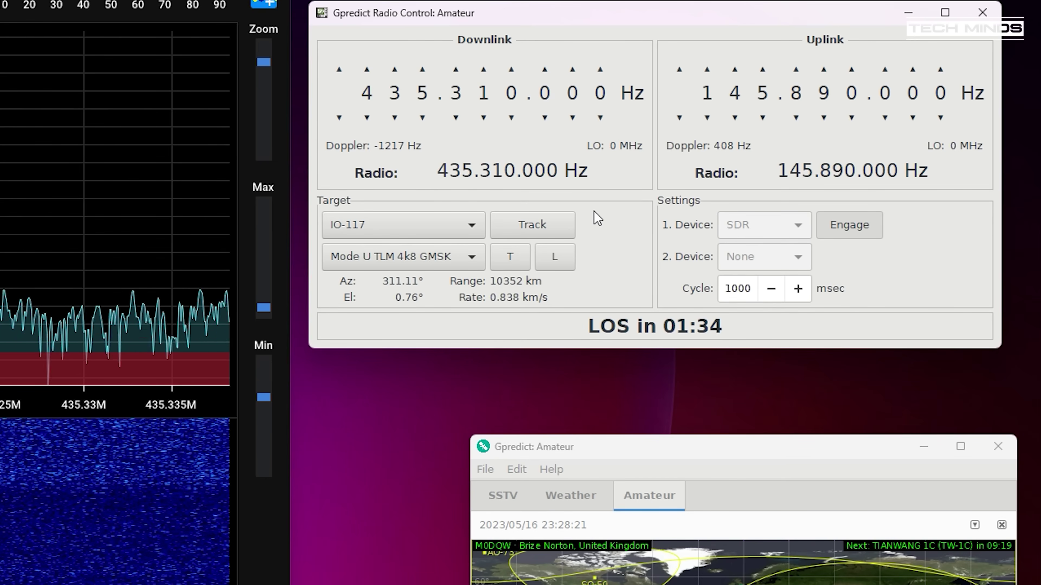
click(528, 230)
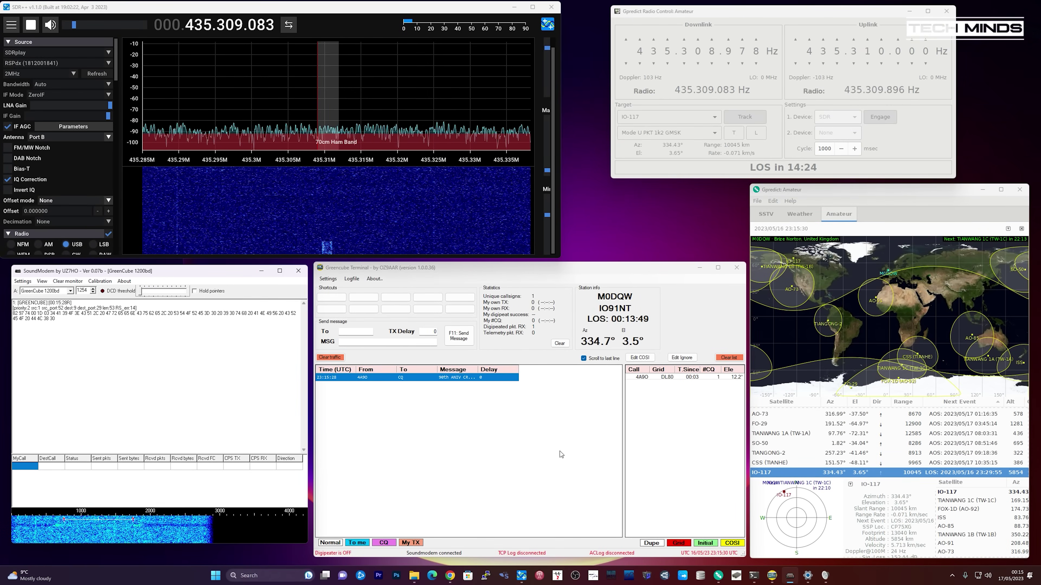
Drag the Message/Delay column divider right so full message text is visible.
drag(479, 369, 533, 370)
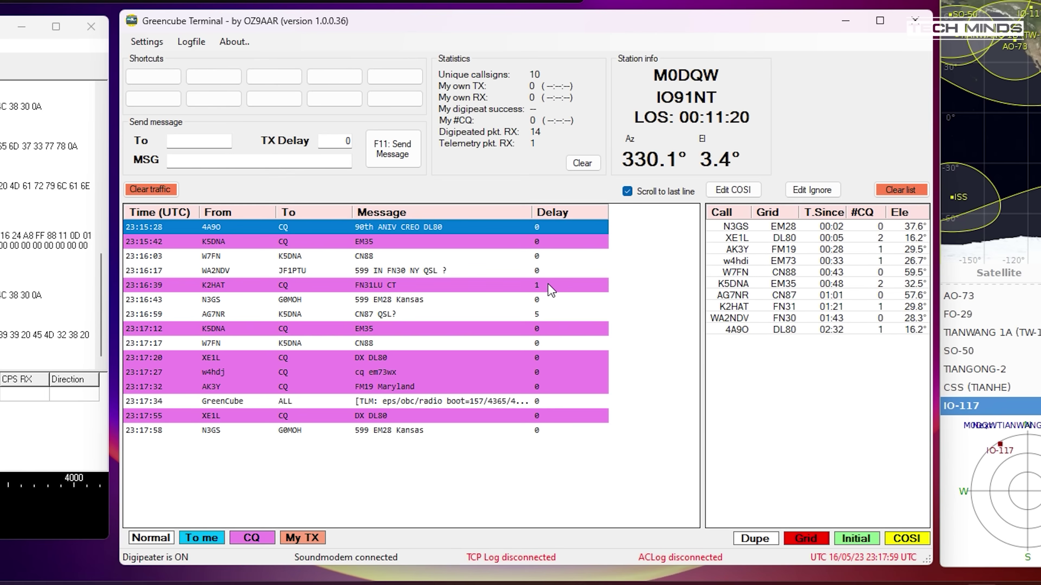
Double-click the GreenCube telemetry row to set GREENCUBE as the recipient.
double_click(443, 398)
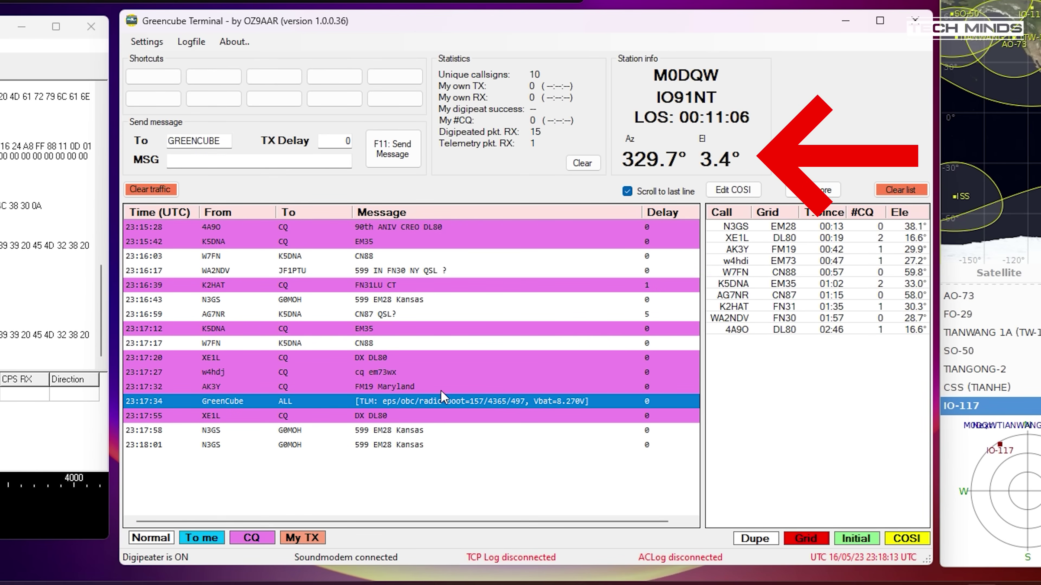